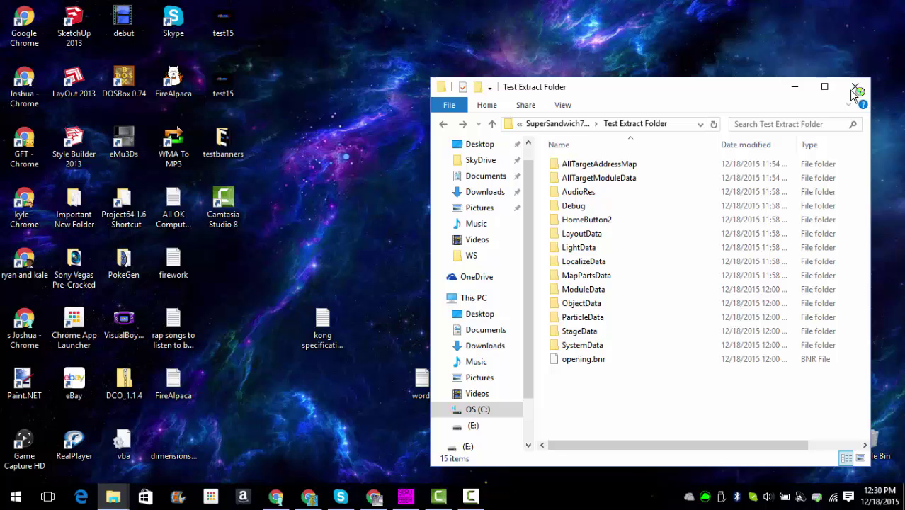
- Minimize the Test Extract Folder window and exit the earlier WiiScrubber session
{"action": "left_click", "coordinate": [800, 85]}
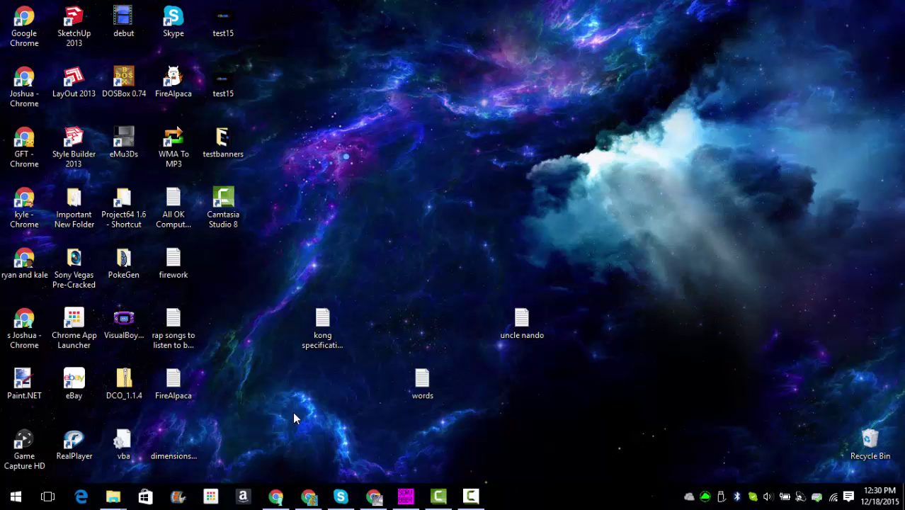
{"action": "left_click", "coordinate": [405, 496]}
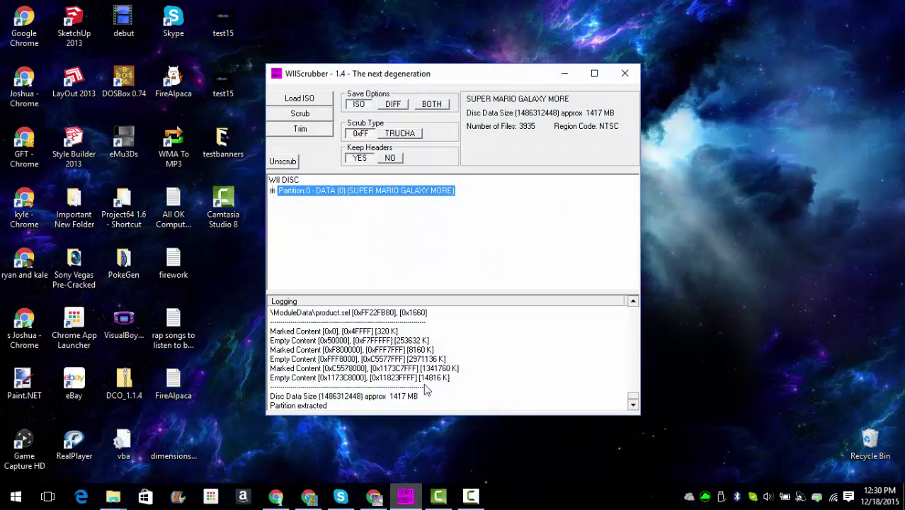
{"action": "left_click", "coordinate": [623, 76]}
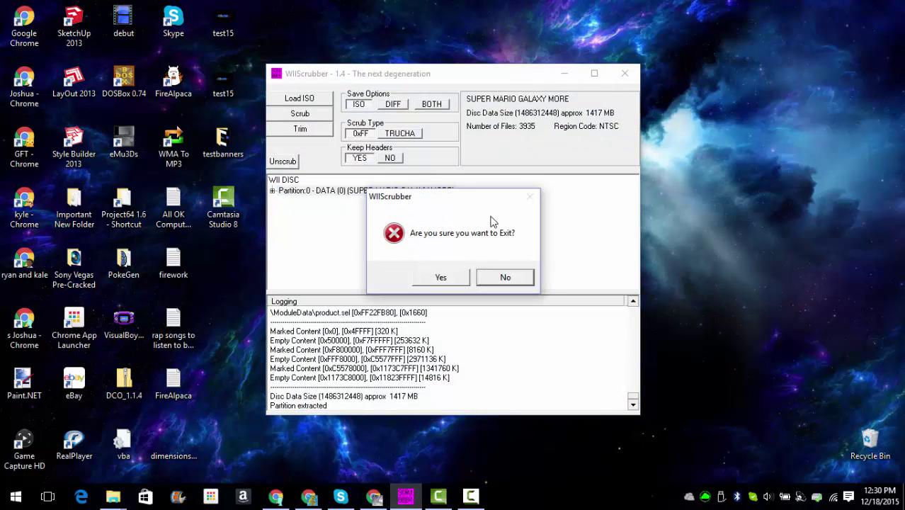
{"action": "left_click", "coordinate": [451, 280]}
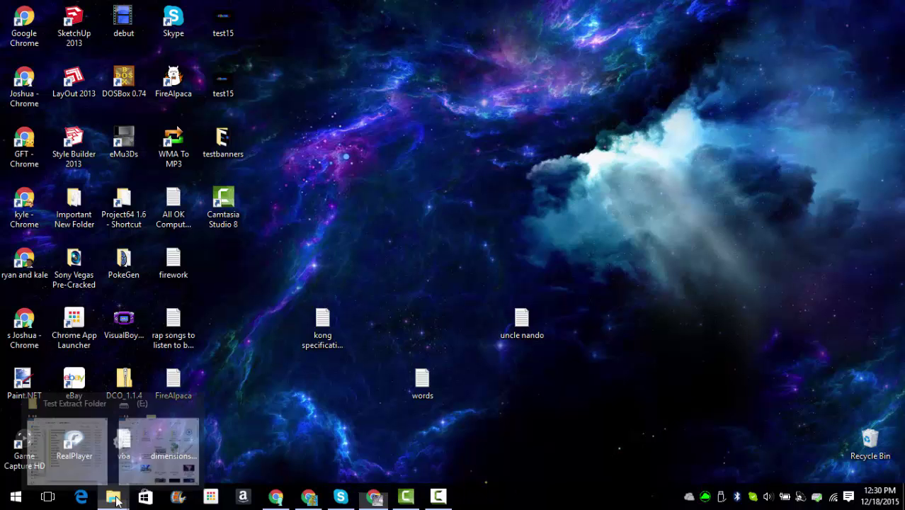
- Launch WIIScrubber from Downloads > wii scrubber 1.4 > WIISCRUBBER 1.4 in File Explorer
{"action": "left_click", "coordinate": [71, 434]}
{"action": "left_click", "coordinate": [156, 433]}
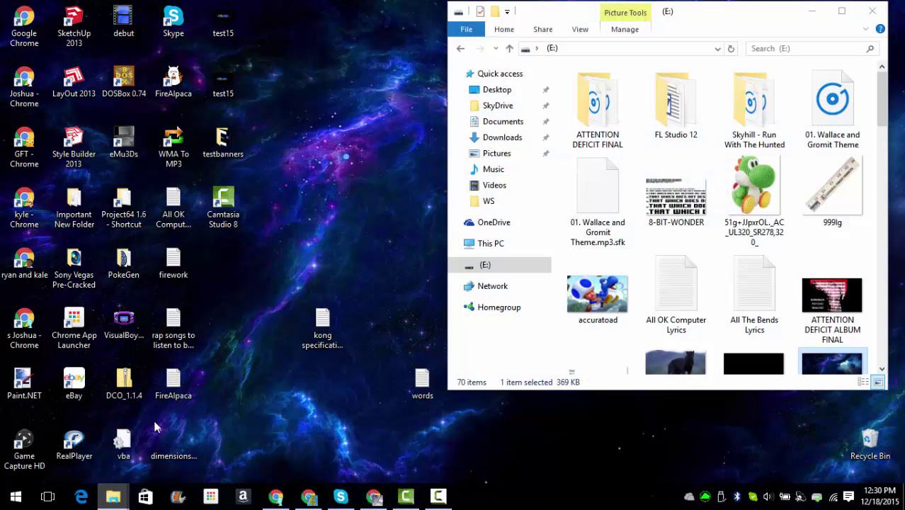
{"action": "left_click", "coordinate": [505, 137]}
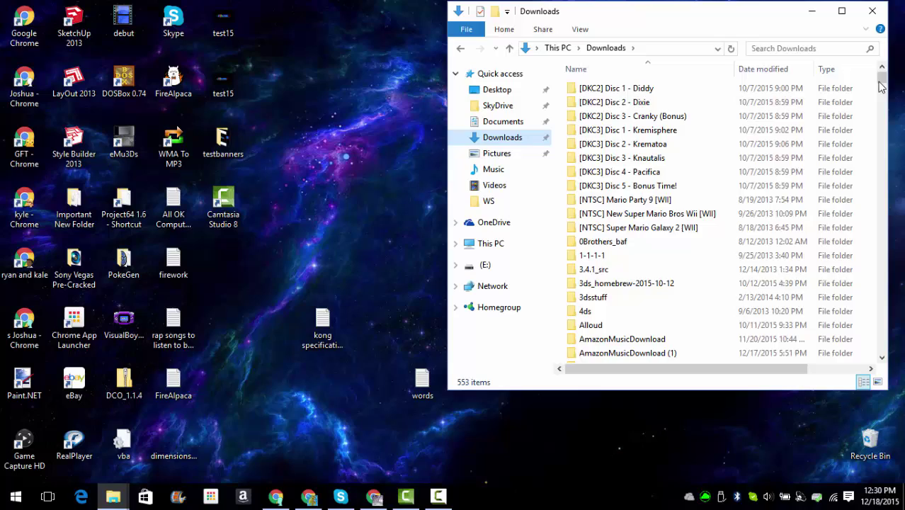
{"action": "mouse_move", "coordinate": [882, 79]}
{"action": "left_mouse_down"}
{"action": "mouse_move", "coordinate": [882, 121]}
{"action": "mouse_move", "coordinate": [882, 106]}
{"action": "left_mouse_up"}
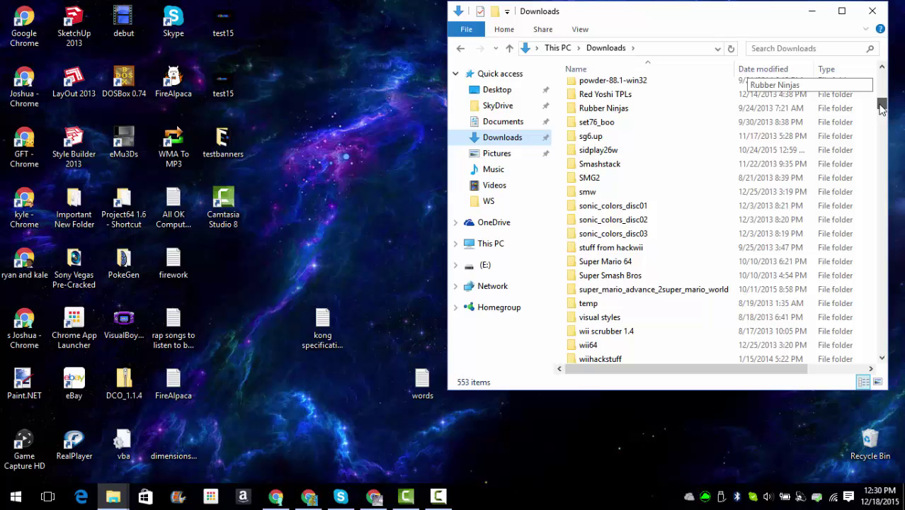
{"action": "left_click_drag", "start_coordinate": [882, 106], "coordinate": [882, 109]}
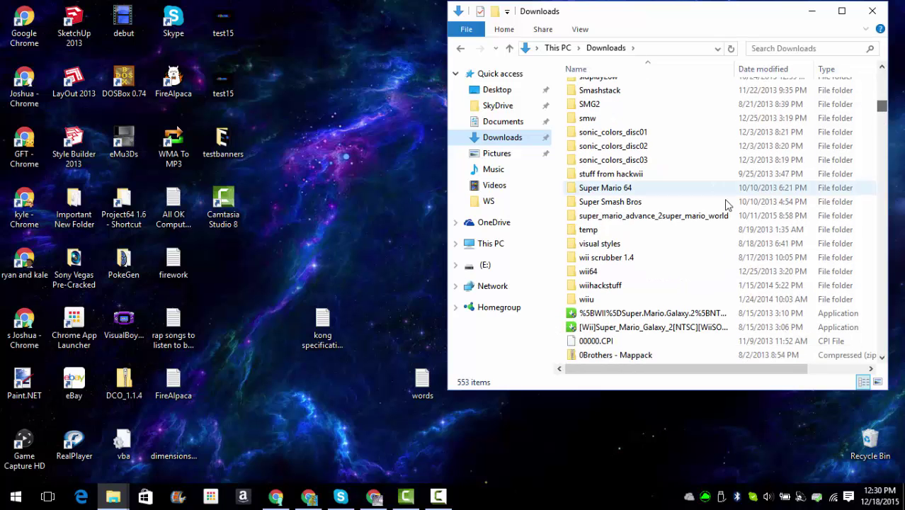
{"action": "double_click", "coordinate": [634, 258]}
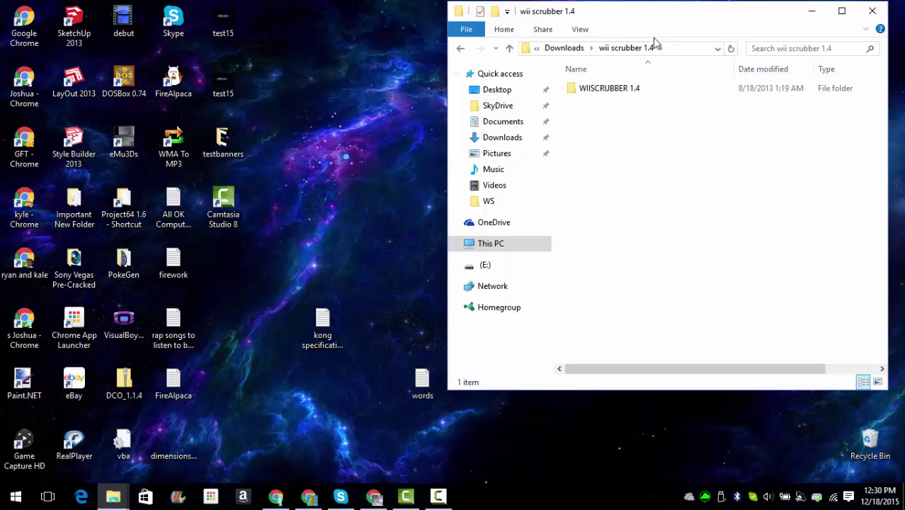
{"action": "double_click", "coordinate": [639, 88]}
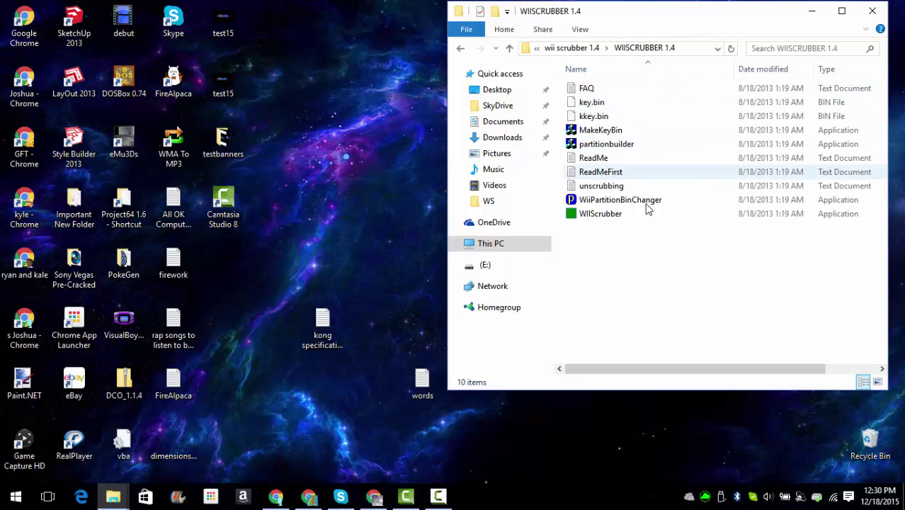
{"action": "double_click", "coordinate": [646, 214]}
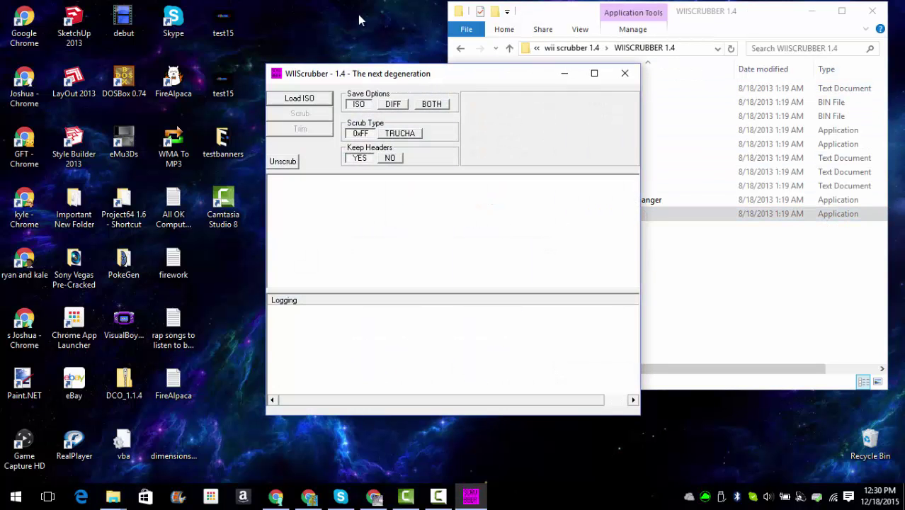
- Load the SUPER MARIO GALAXY MORE(compress) ISO from the Downloads ISO files folder
{"action": "left_click", "coordinate": [321, 101]}
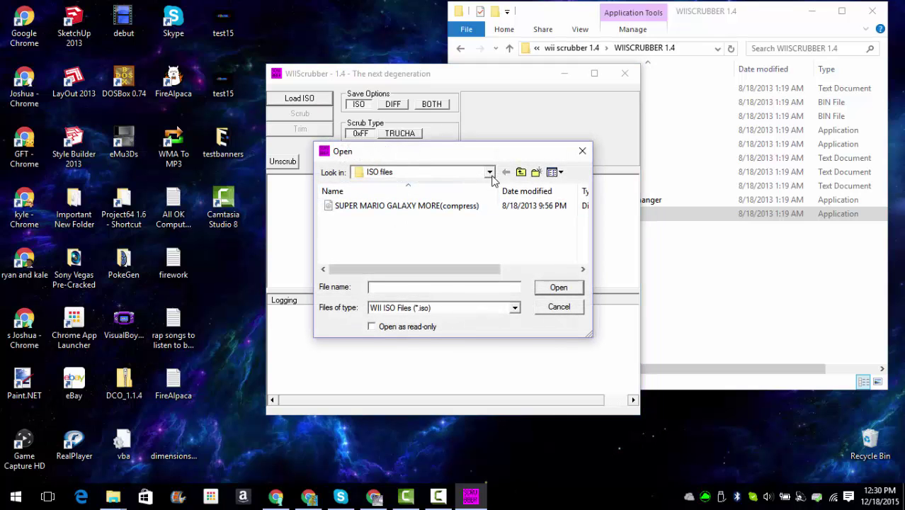
{"action": "left_click", "coordinate": [521, 172]}
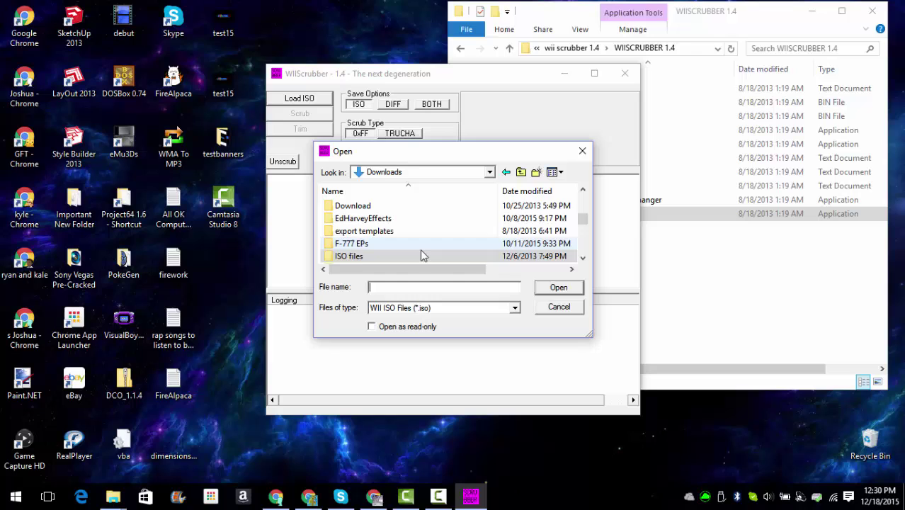
{"action": "double_click", "coordinate": [431, 253]}
{"action": "double_click", "coordinate": [444, 209]}
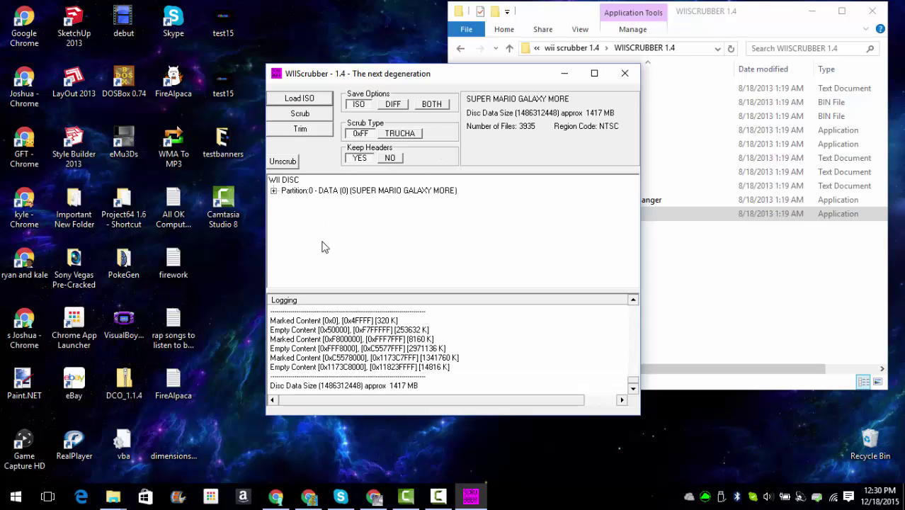
- Choose to extract the data partition unencrypted and create a new folder for it
{"action": "left_click", "coordinate": [299, 198]}
{"action": "right_click", "coordinate": [299, 199]}
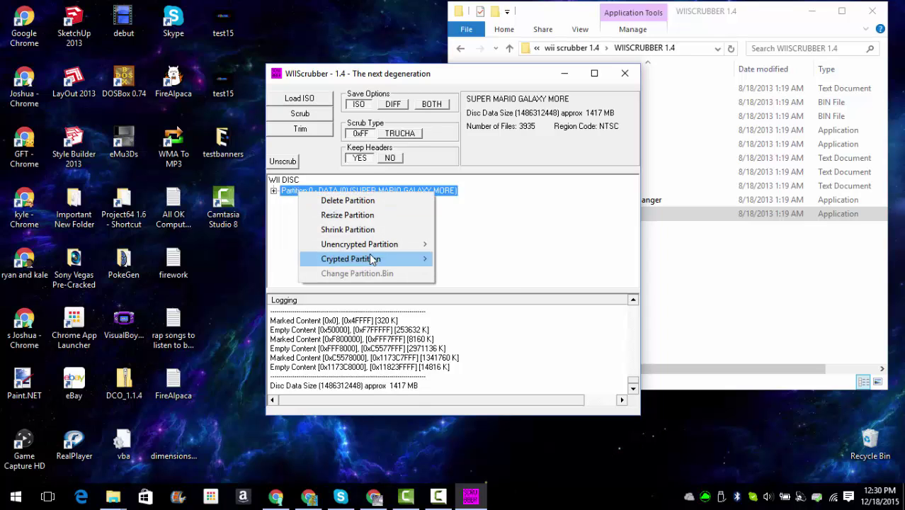
{"action": "mouse_move", "coordinate": [360, 243]}
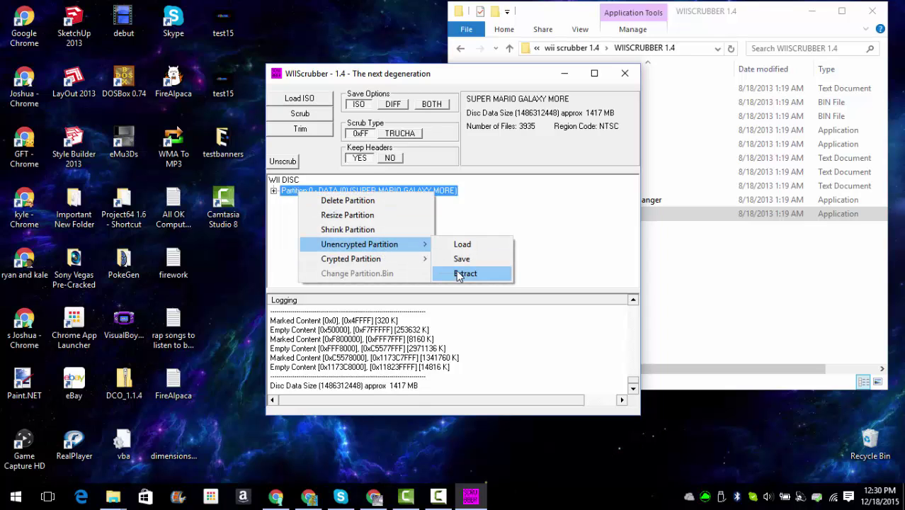
{"action": "left_click", "coordinate": [457, 272]}
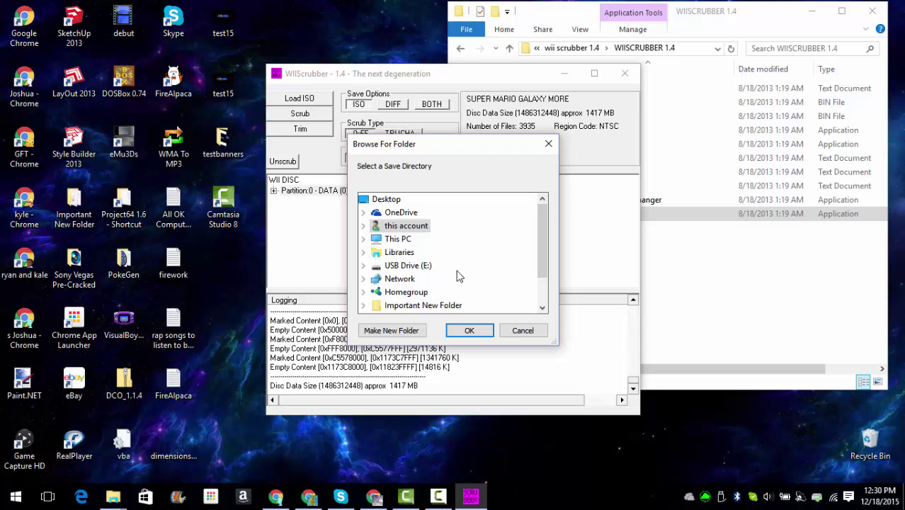
{"action": "left_click", "coordinate": [391, 332]}
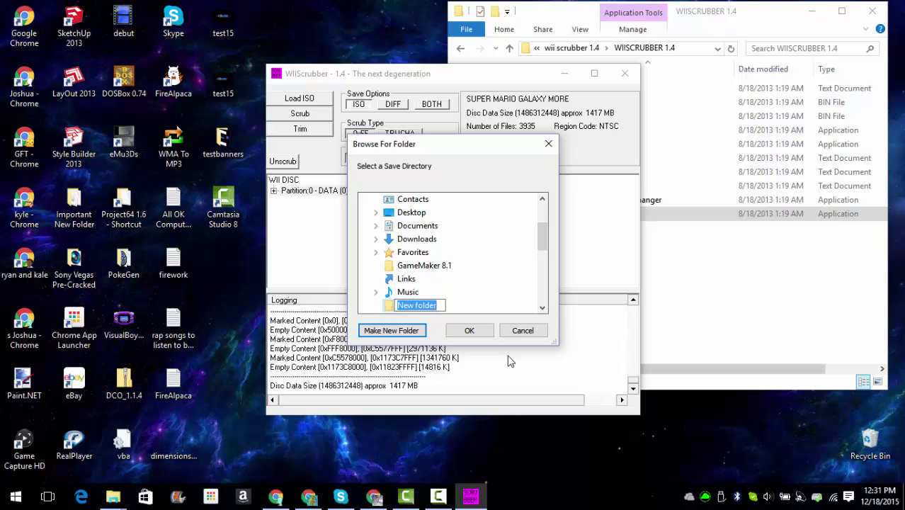
- Name the new folder 'test for video thing'
{"action": "type", "text": "om"}
{"action": "type", "text": "onke"}
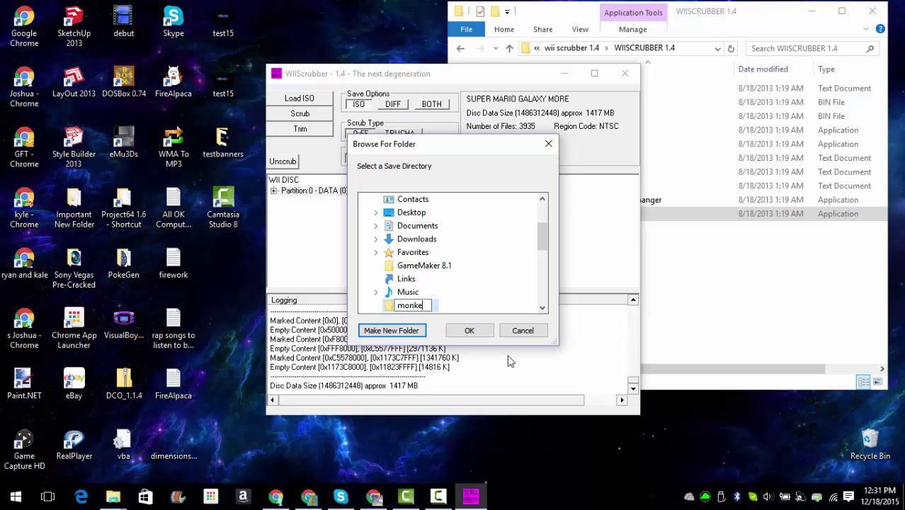
{"action": "type", "text": " potato"}
{"action": "type", "text": " folder"}
{"action": "type", "text": "|"}
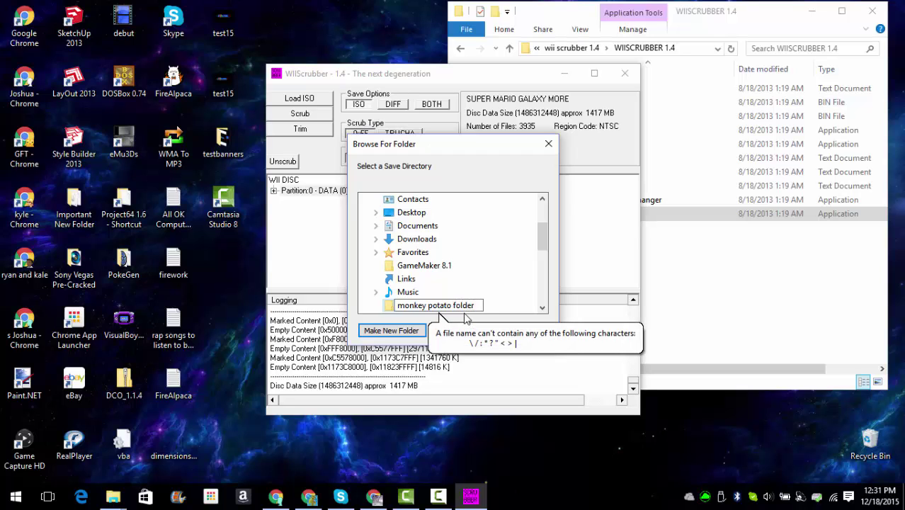
{"action": "key", "text": "BackSpace"}
{"action": "key", "text": "BackSpace"}
{"action": "key", "text": "BackSpace"}
{"action": "key", "text": "BackSpace"}
{"action": "key", "text": "BackSpace"}
{"action": "key", "text": "BackSpace"}
{"action": "key", "text": "BackSpace"}
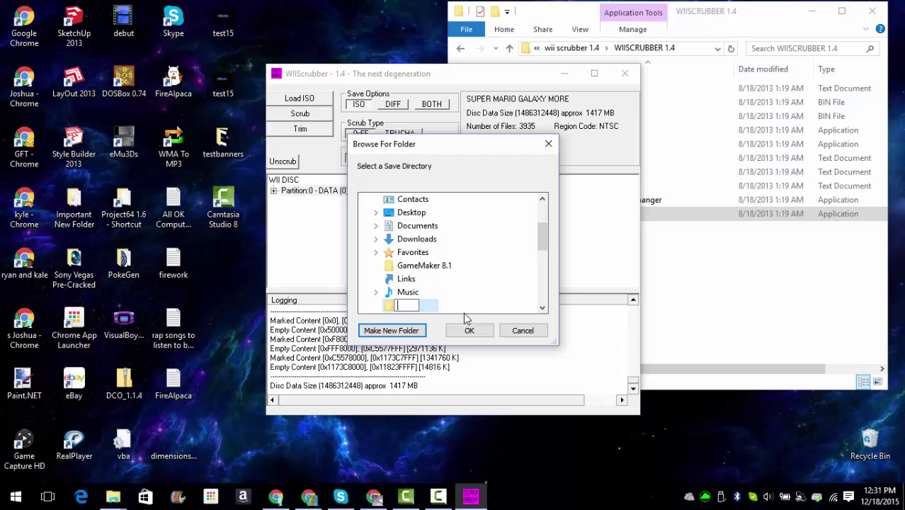
{"action": "type", "text": "r"}
{"action": "key", "text": "BackSpace"}
{"action": "type", "text": "test"}
{"action": "key", "text": "BackSpace"}
{"action": "key", "text": "BackSpace"}
{"action": "type", "text": "st for video thi"}
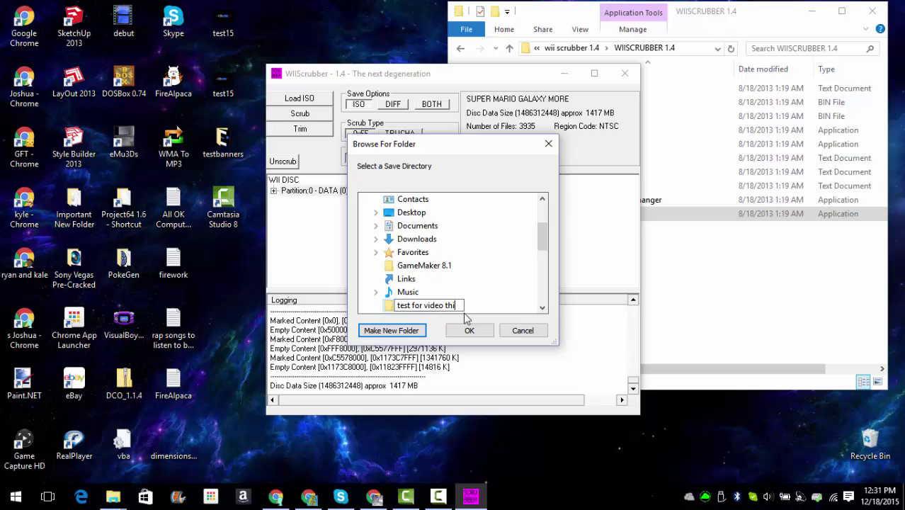
{"action": "type", "text": "ng"}
- Confirm the new folder and extract the partition until the log reads 'Partition extracted'
{"action": "left_click", "coordinate": [469, 327]}
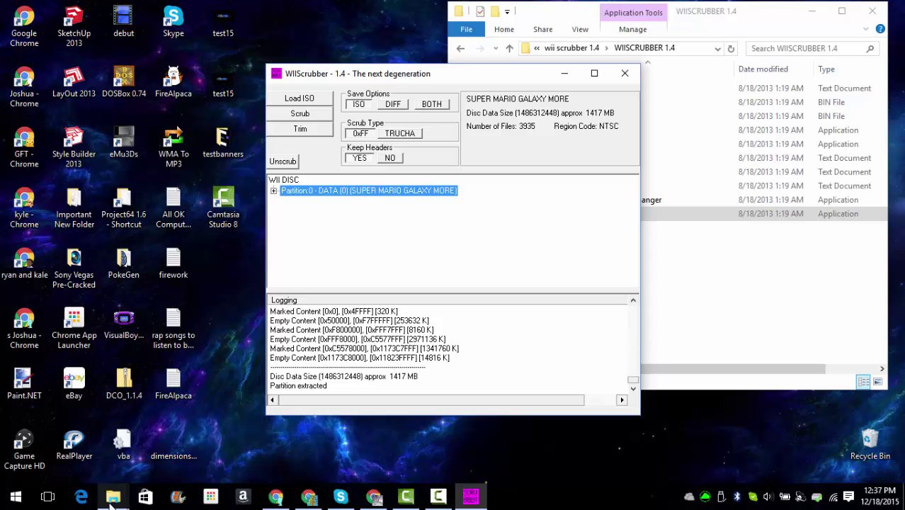
{"action": "mouse_move", "coordinate": [113, 497]}
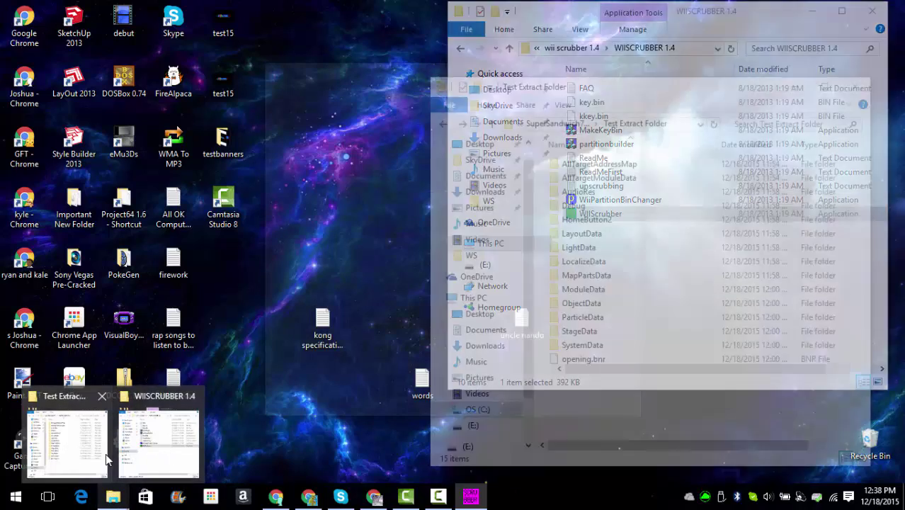
- Open the 'test for video thing' folder from the home folder in File Explorer
{"action": "left_click", "coordinate": [106, 454]}
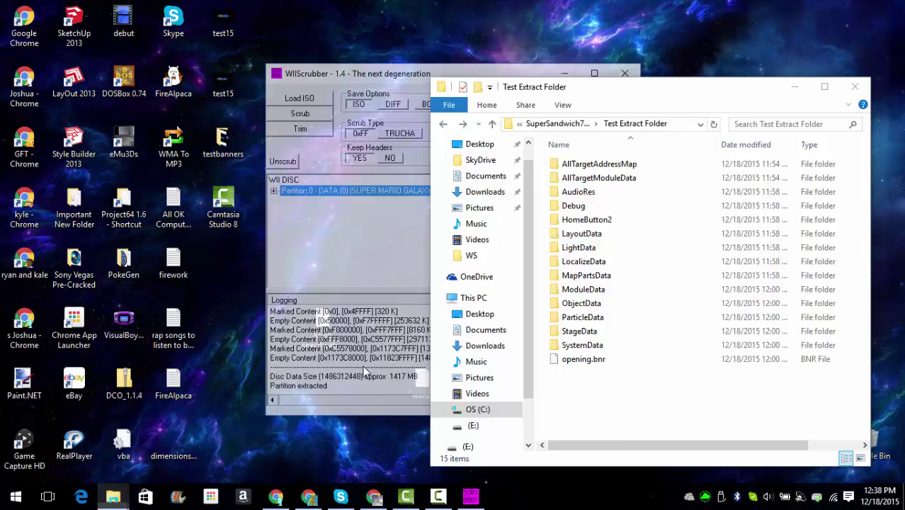
{"action": "left_click", "coordinate": [443, 124]}
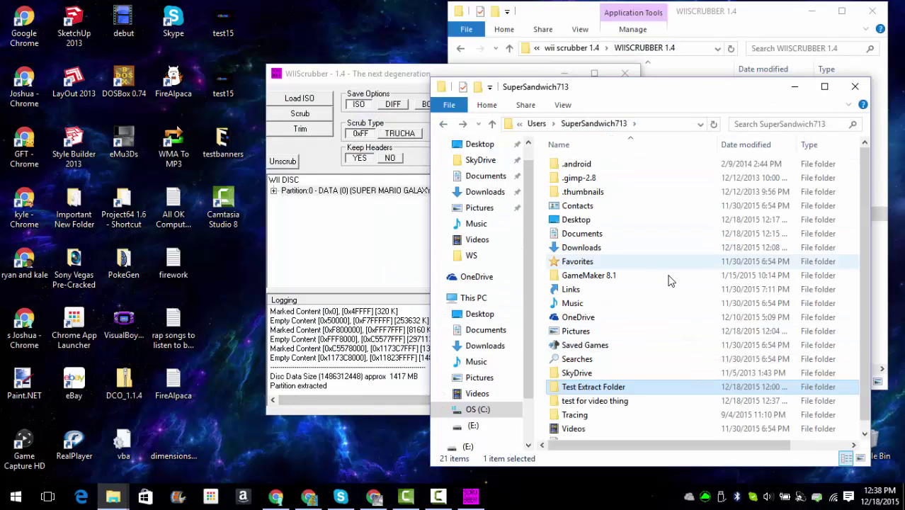
{"action": "double_click", "coordinate": [691, 404]}
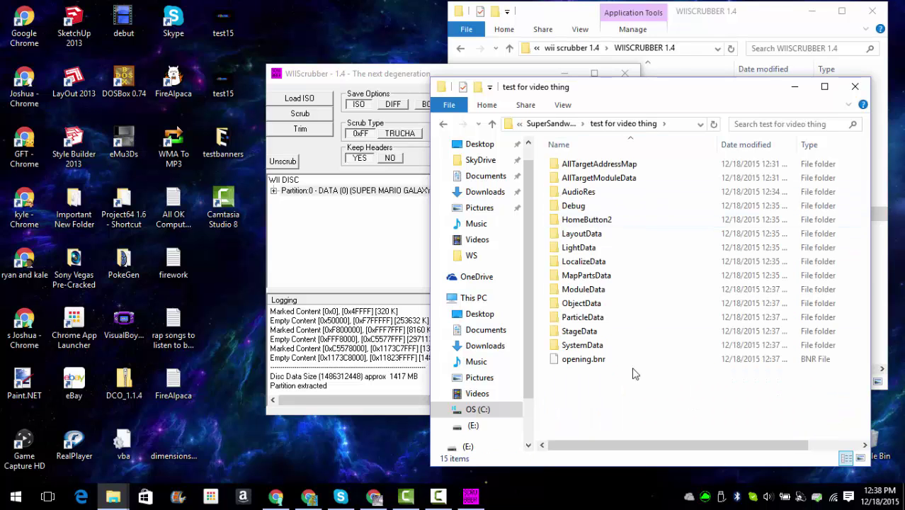
- Browse the LayoutData and ObjectData ARC folders, then return to WiiScrubber
{"action": "left_click", "coordinate": [620, 234]}
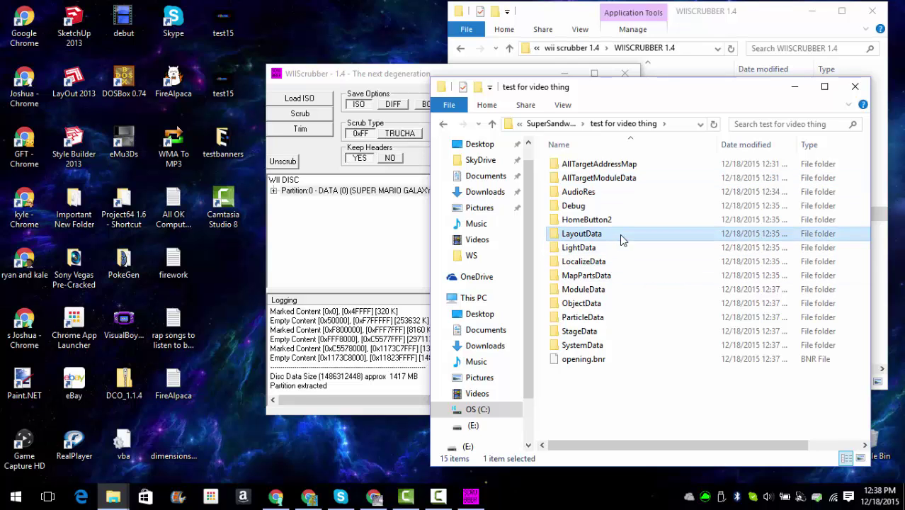
{"action": "double_click", "coordinate": [620, 234]}
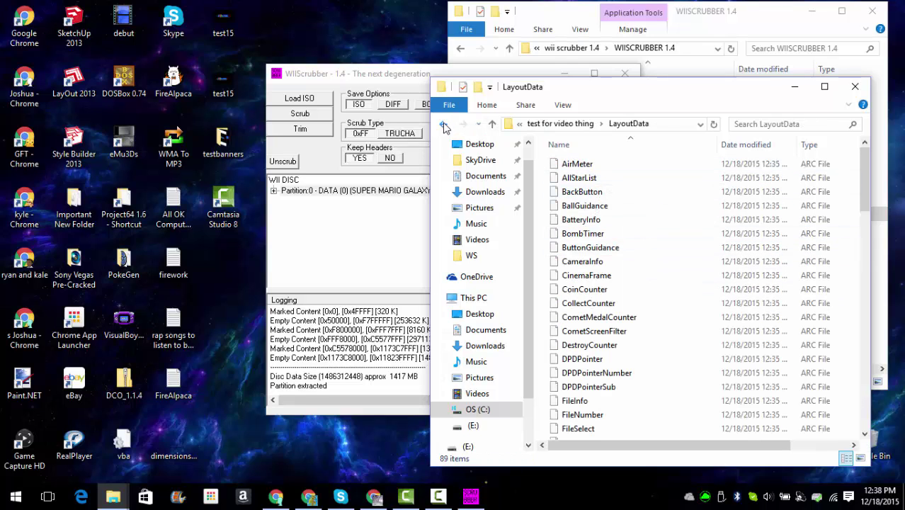
{"action": "left_click", "coordinate": [444, 125]}
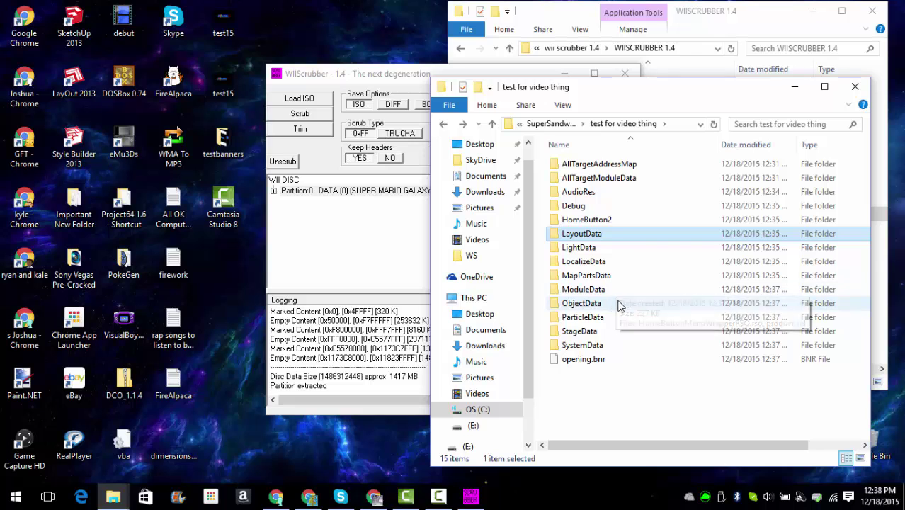
{"action": "double_click", "coordinate": [619, 304]}
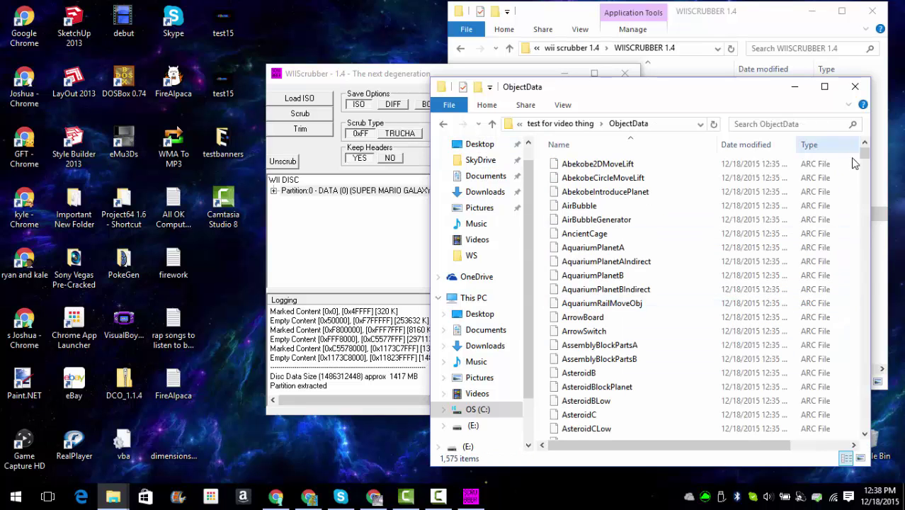
{"action": "left_click_drag", "start_coordinate": [865, 153], "coordinate": [864, 274]}
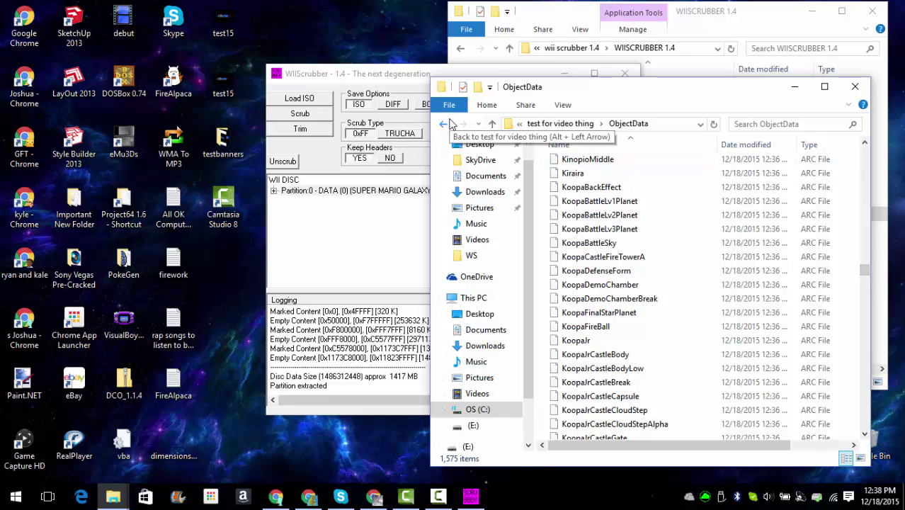
{"action": "left_click", "coordinate": [444, 124]}
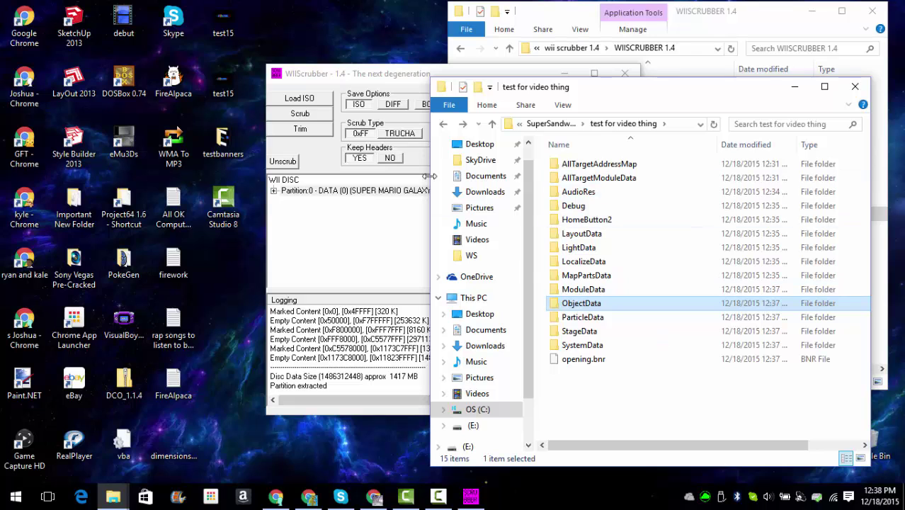
{"action": "left_click", "coordinate": [340, 190]}
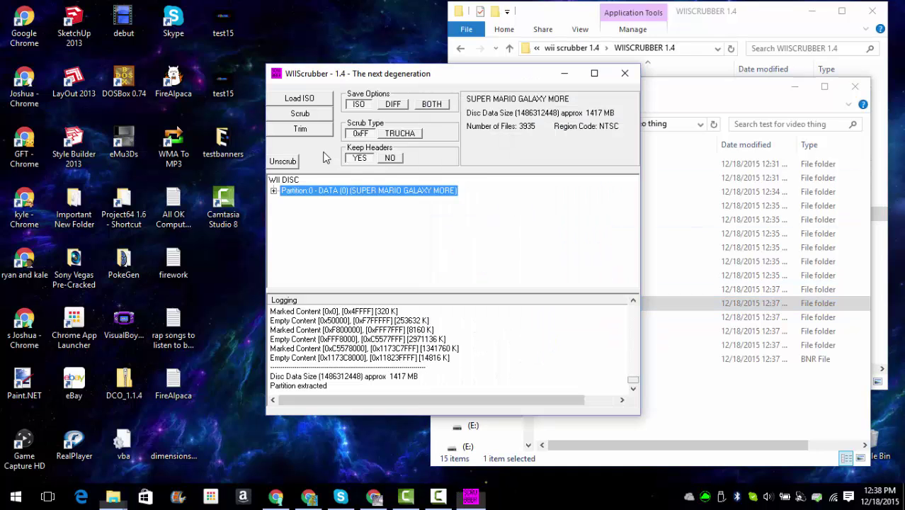
- Expand Partition:0 and ObjectData, view AbekobeIntroducePlanet.arc's Extract/Replace options, then collapse ObjectData
{"action": "left_click", "coordinate": [273, 191]}
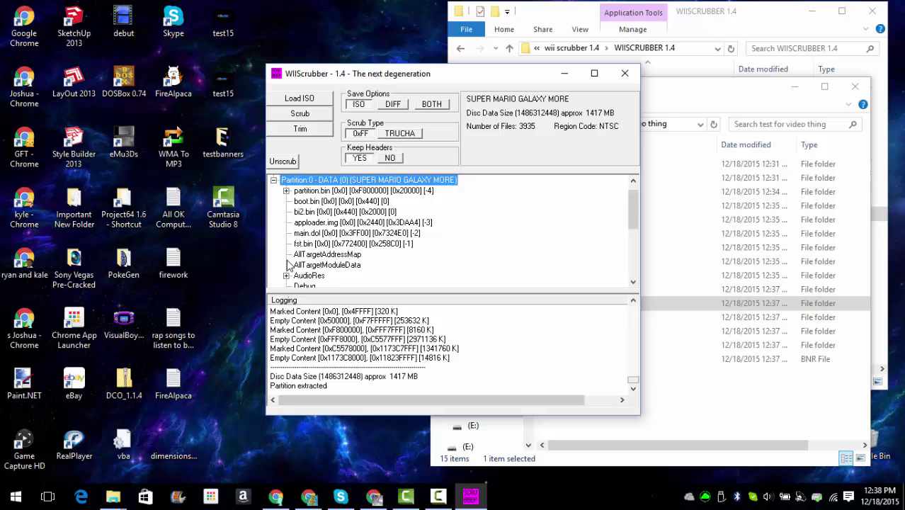
{"action": "left_click_drag", "start_coordinate": [633, 216], "coordinate": [633, 264]}
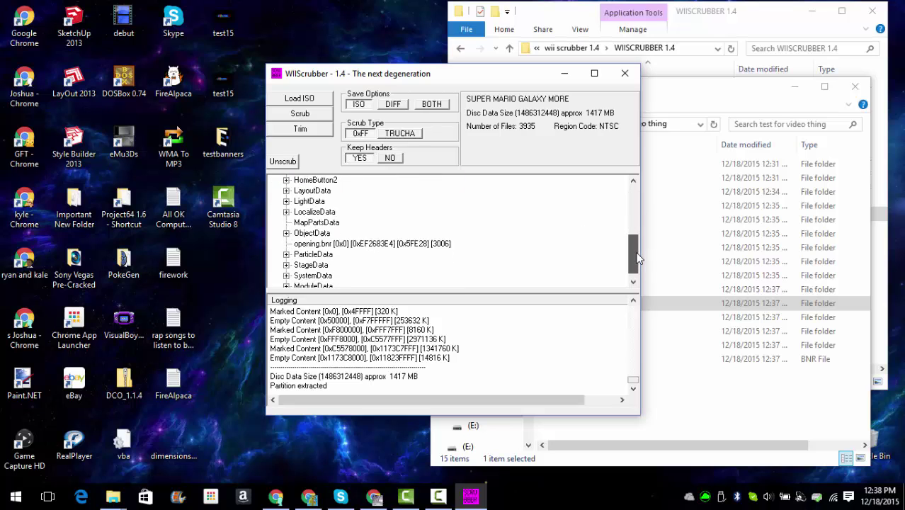
{"action": "left_click", "coordinate": [286, 222]}
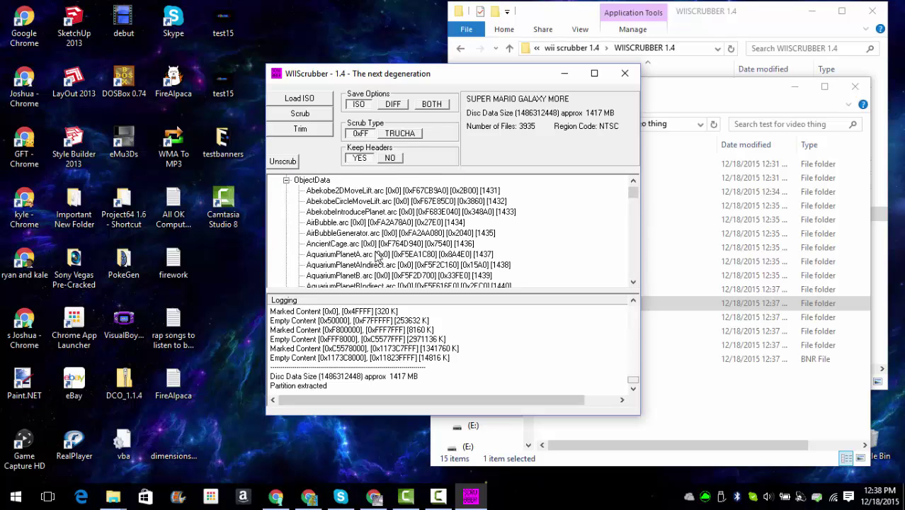
{"action": "left_click", "coordinate": [350, 215]}
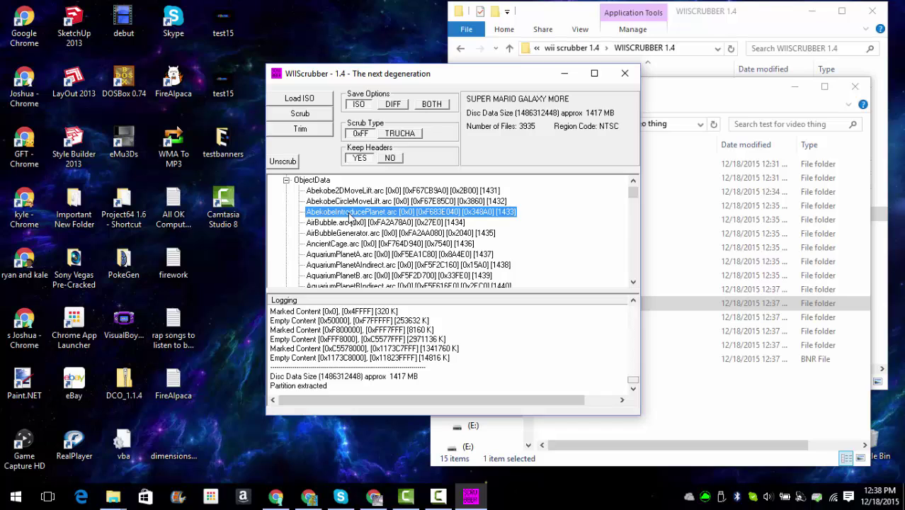
{"action": "right_click", "coordinate": [350, 218]}
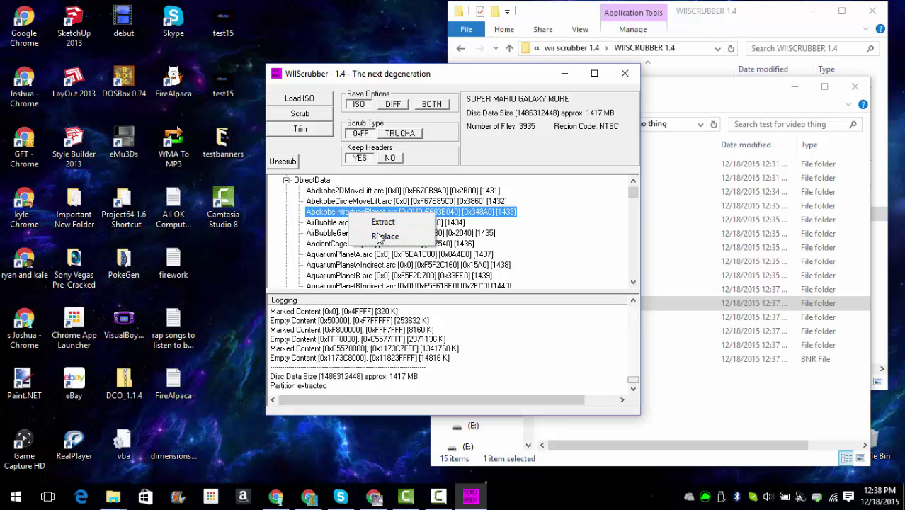
{"action": "left_click", "coordinate": [286, 180]}
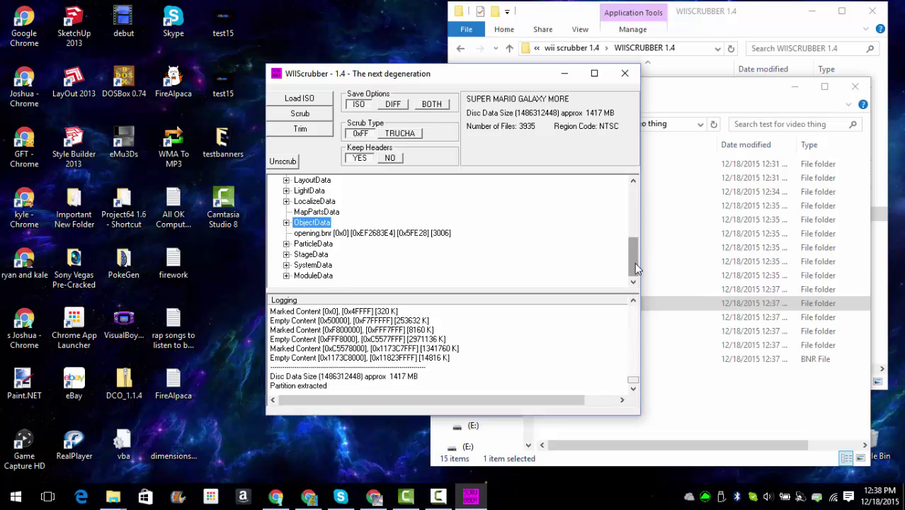
{"action": "left_click_drag", "start_coordinate": [635, 262], "coordinate": [628, 187]}
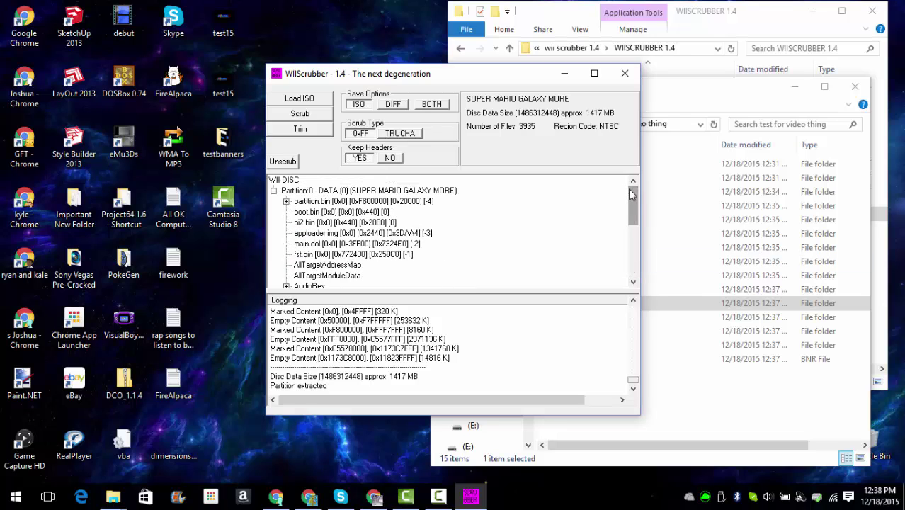
{"action": "mouse_move", "coordinate": [630, 192]}
{"action": "left_mouse_down"}
{"action": "mouse_move", "coordinate": [634, 247]}
{"action": "mouse_move", "coordinate": [634, 182]}
{"action": "left_mouse_up"}
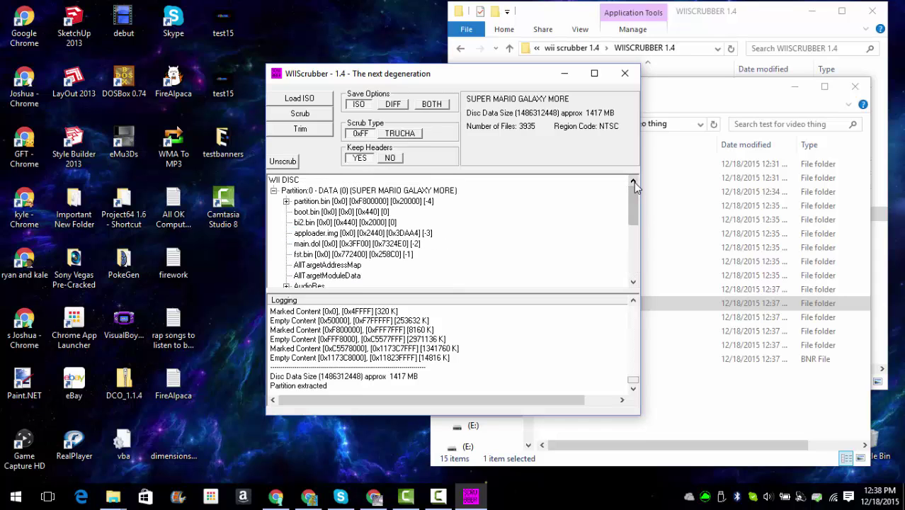